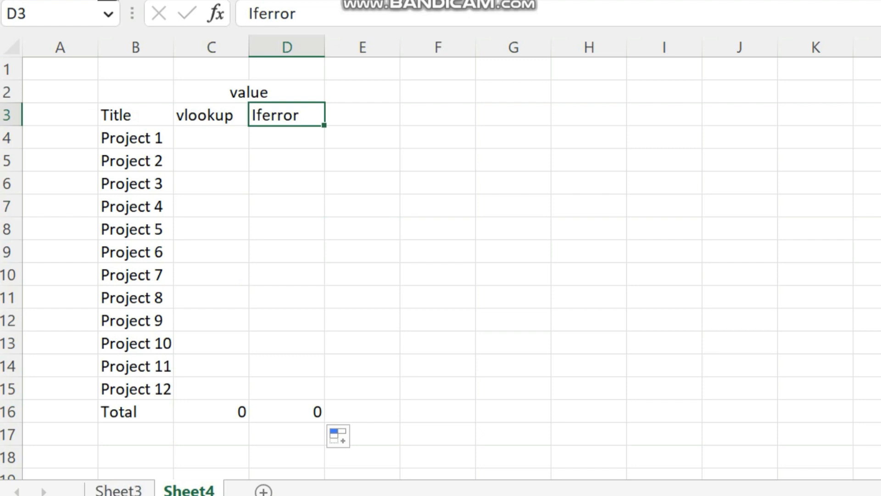
# Examine the Total row formulas and merged value header on Sheet4, and the source project values in C4:C13 on Sheet3
pyautogui.click(135, 412)
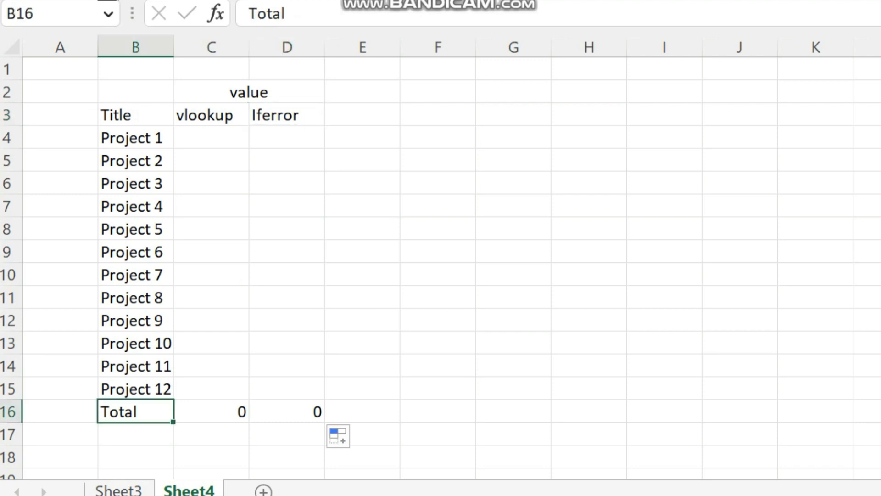
pyautogui.click(211, 411)
pyautogui.click(287, 412)
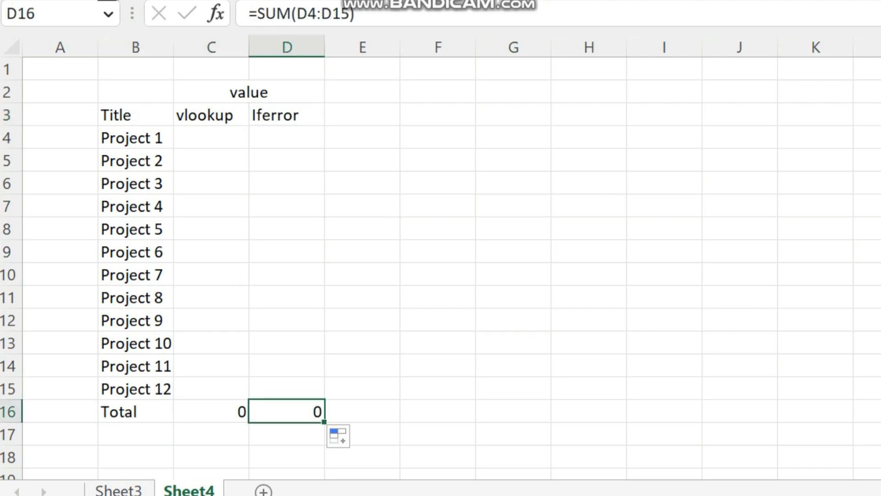
pyautogui.click(248, 92)
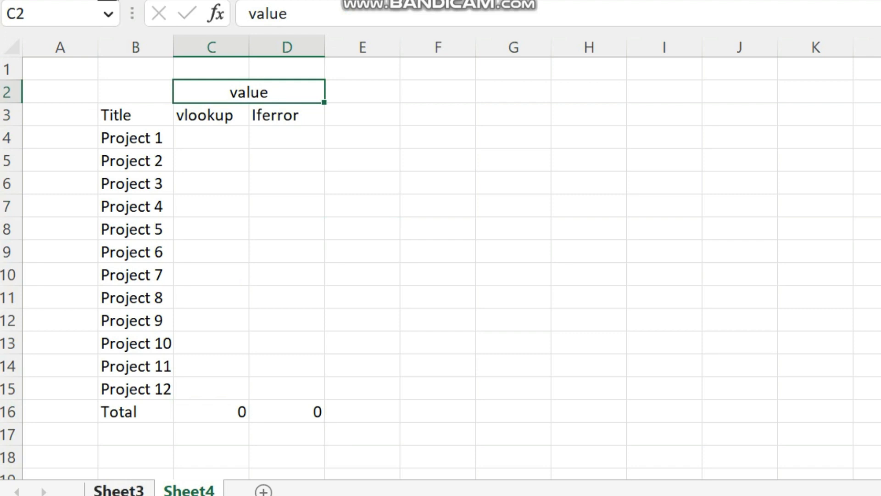
pyautogui.click(118, 491)
pyautogui.moveTo(211, 138); pyautogui.dragTo(211, 344)
pyautogui.click(189, 490)
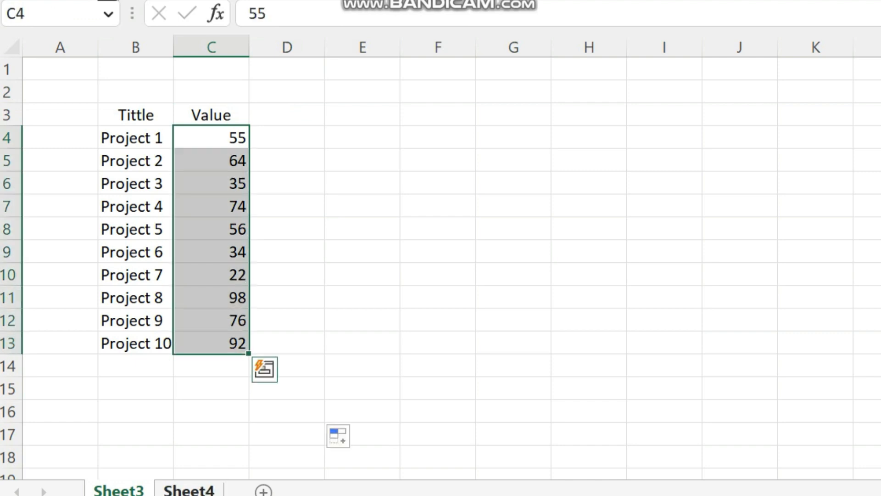
# Start a VLOOKUP formula in Sheet4 cell C4 with B4 as the lookup value and Sheet3!B3:C13 as the table array
pyautogui.click(211, 137)
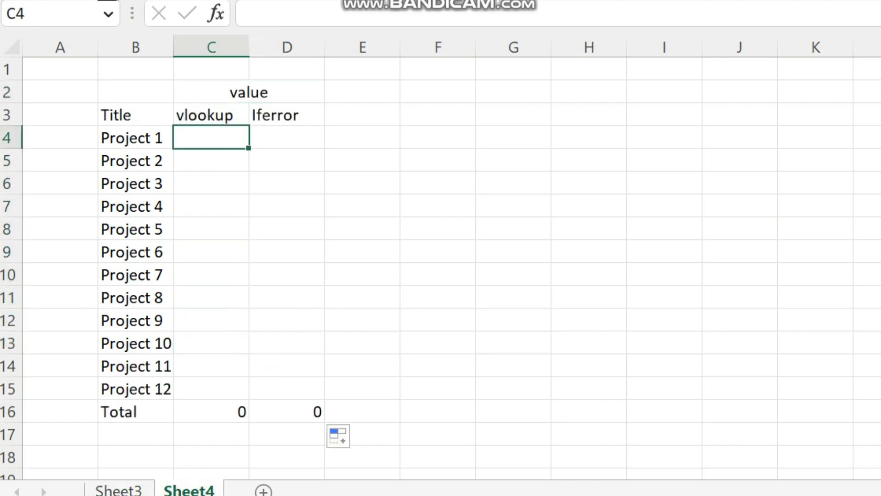
pyautogui.write('=vl')
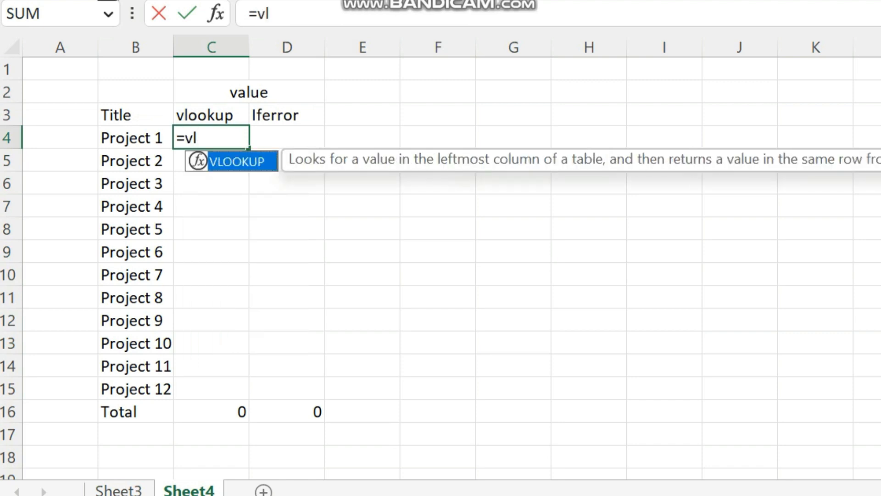
pyautogui.press('Tab')
pyautogui.press('Left')
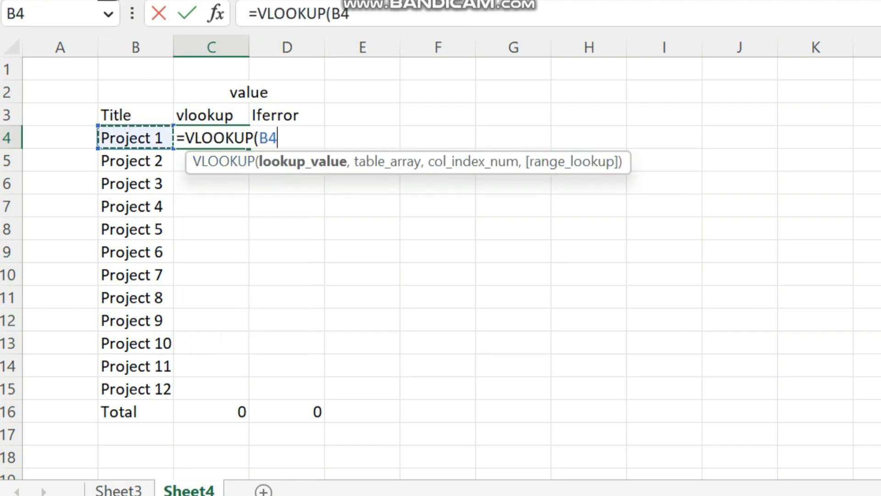
pyautogui.write(',')
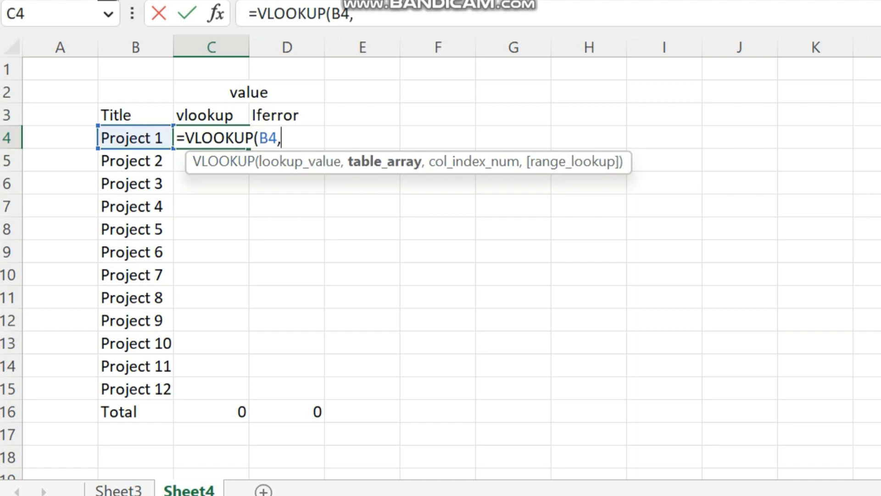
pyautogui.click(119, 490)
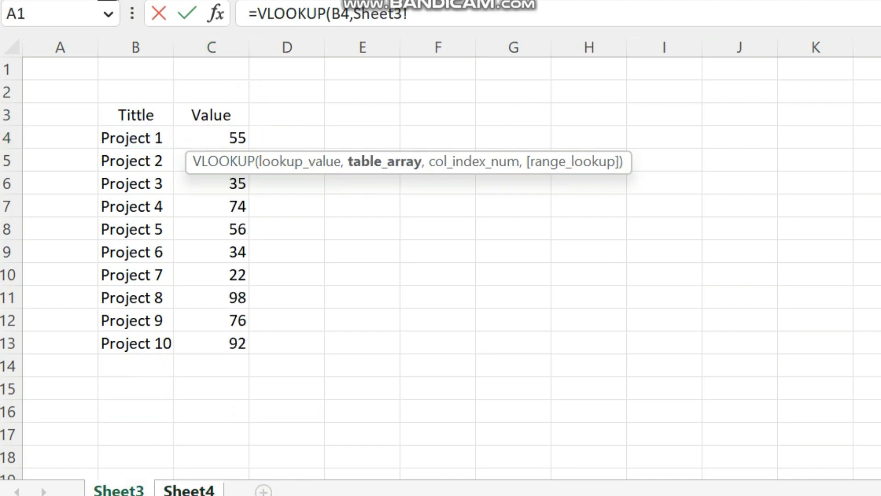
pyautogui.moveTo(135, 115); pyautogui.dragTo(239, 346)
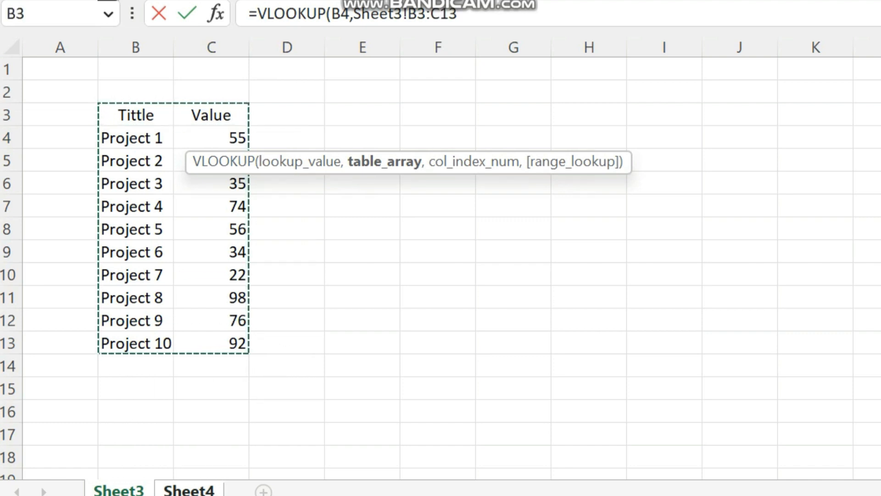
# Complete the VLOOKUP formula with column index 2 and FALSE for an exact match, and enter it
pyautogui.write(',')
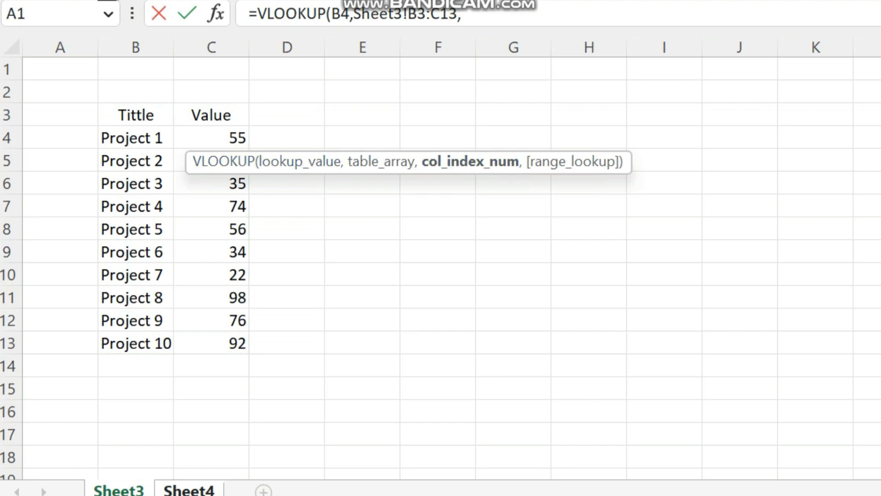
pyautogui.write('2,')
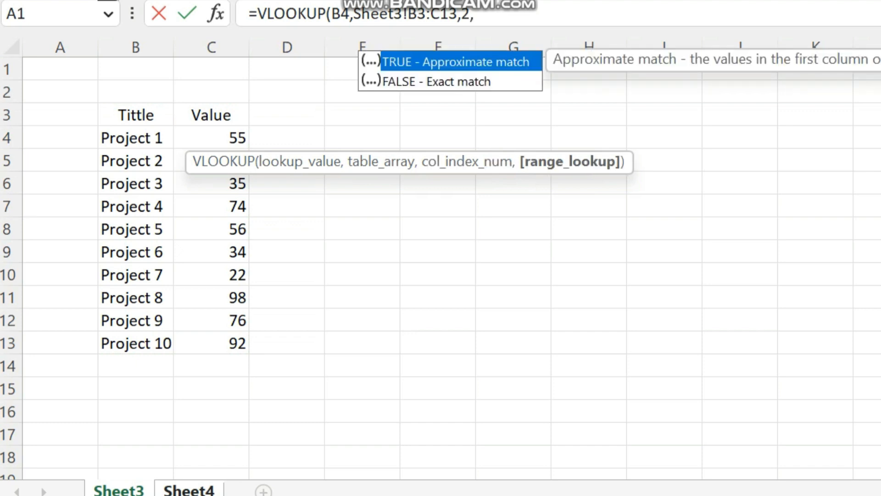
pyautogui.press('Down')
pyautogui.press('Tab')
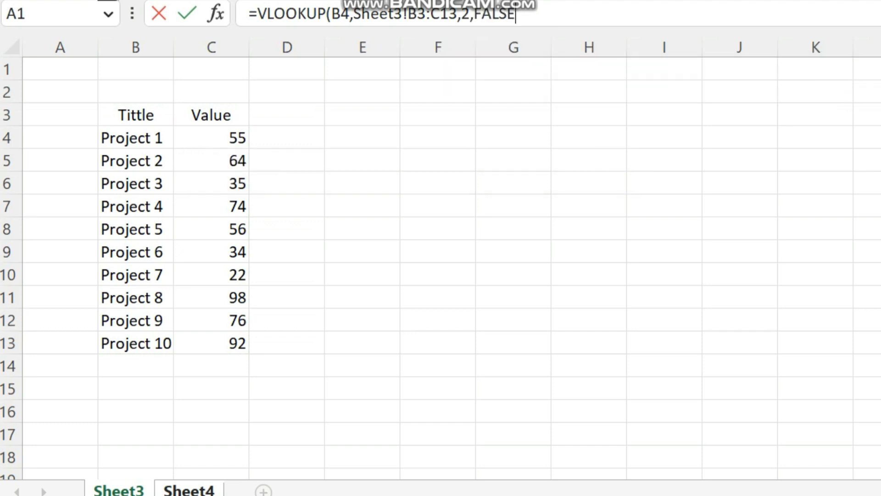
pyautogui.write(')')
pyautogui.press('Return')
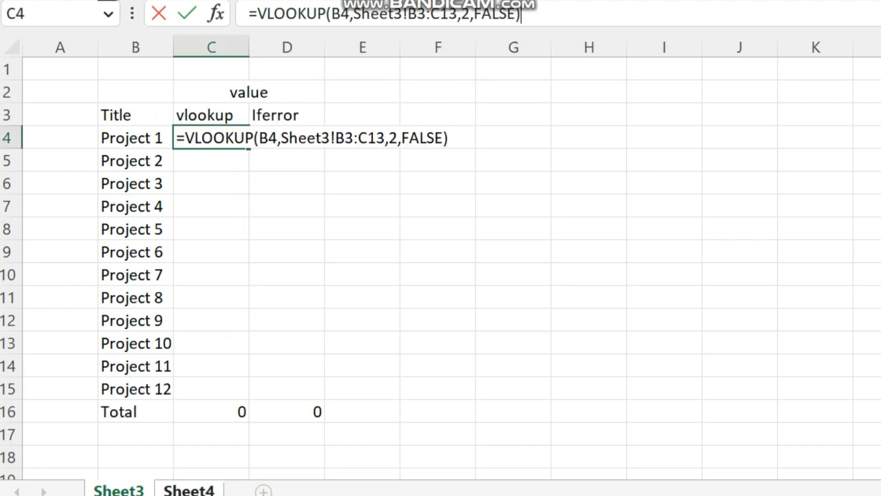
# Check the Project 1 lookup against Sheet3 and fill the C4 formula down to C15 on Sheet4
pyautogui.click(212, 138)
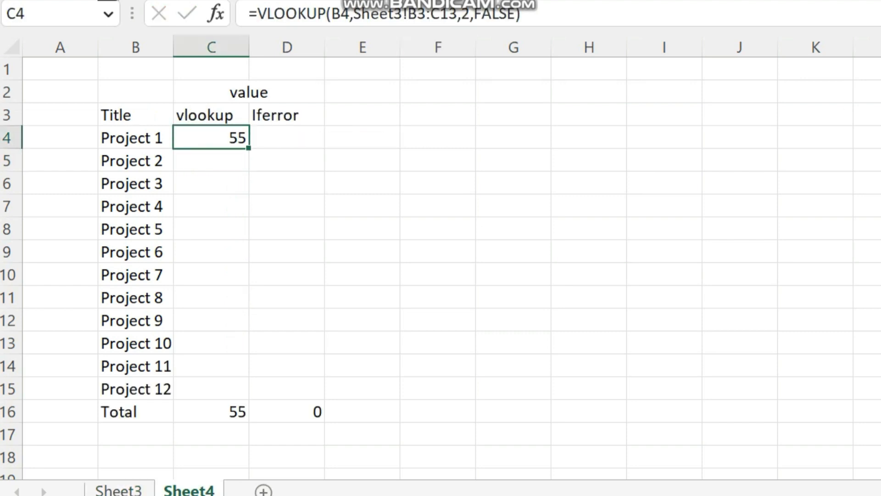
pyautogui.click(119, 490)
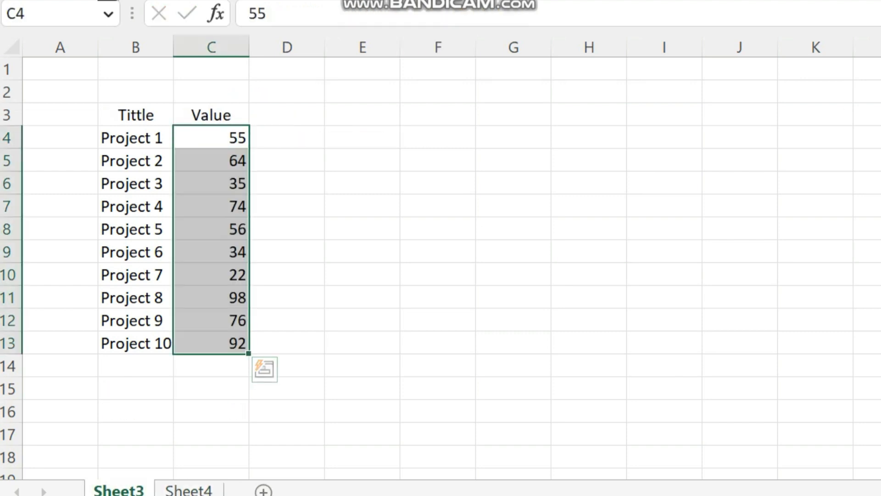
pyautogui.click(189, 491)
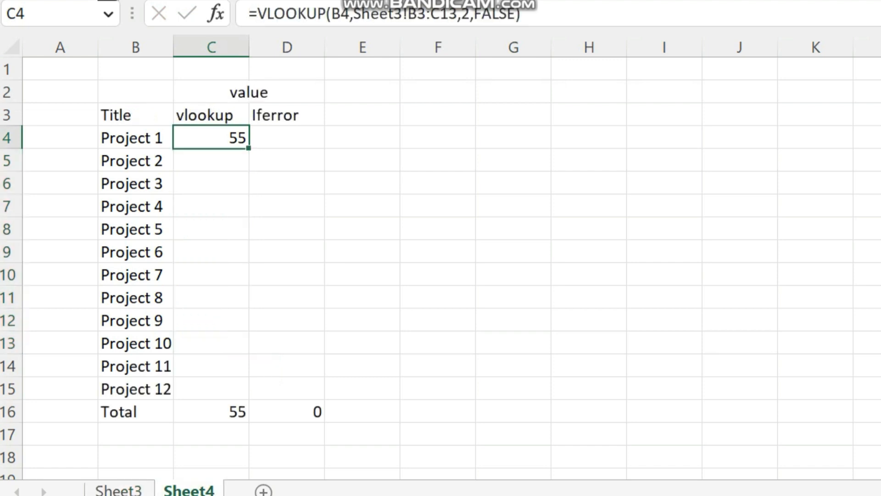
pyautogui.moveTo(248, 148); pyautogui.dragTo(248, 398)
pyautogui.click(287, 457)
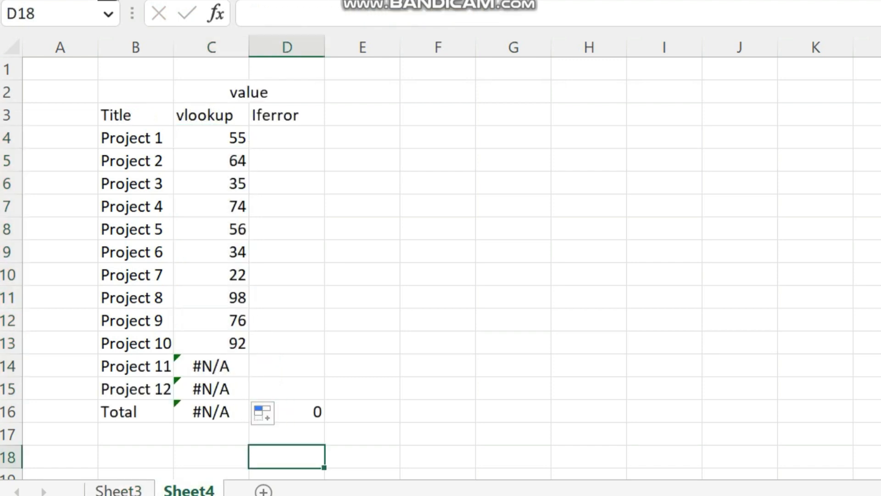
# Inspect the vlookup column's formulas for Project 11, Project 12 and the Total in C14:C16
pyautogui.click(211, 367)
pyautogui.click(211, 389)
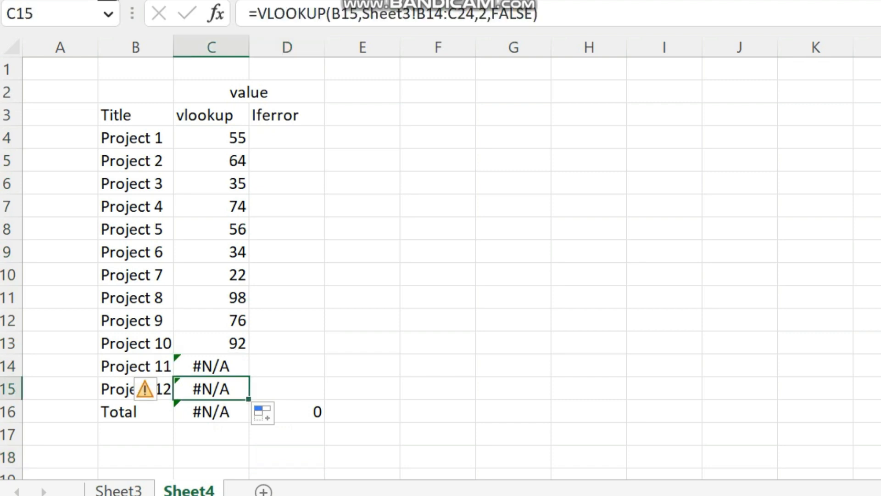
pyautogui.click(211, 367)
pyautogui.click(211, 390)
pyautogui.click(212, 411)
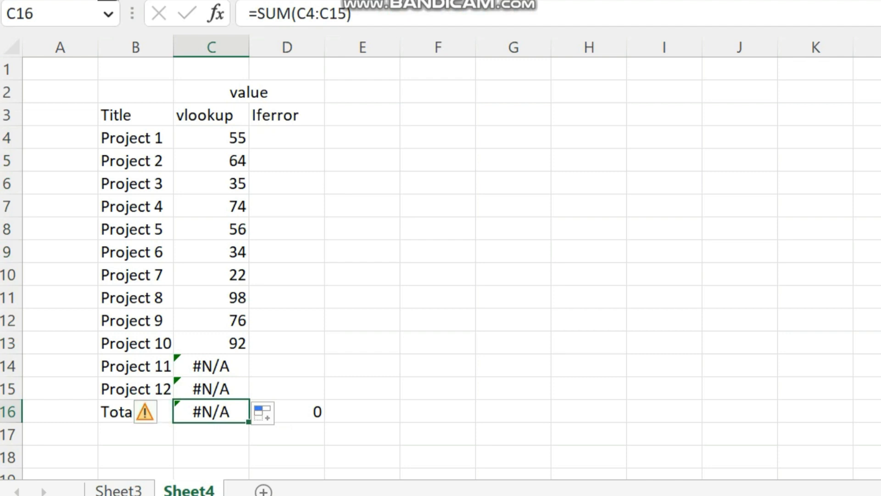
pyautogui.click(211, 434)
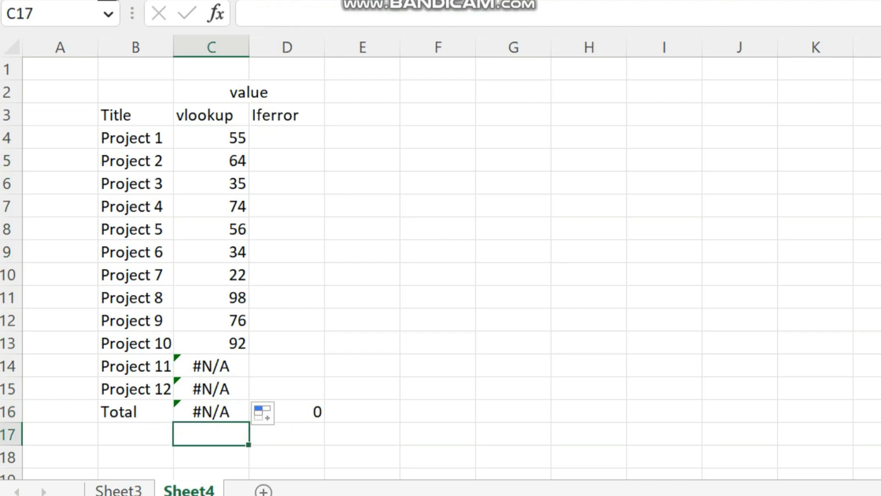
# Start an IFERROR formula in D4 with a nested VLOOKUP that uses B4 as the lookup value
pyautogui.click(287, 137)
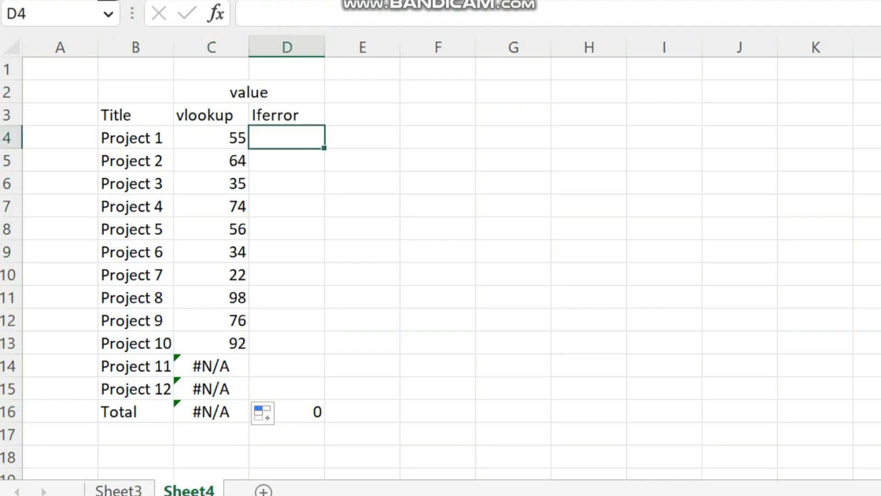
pyautogui.write('=i')
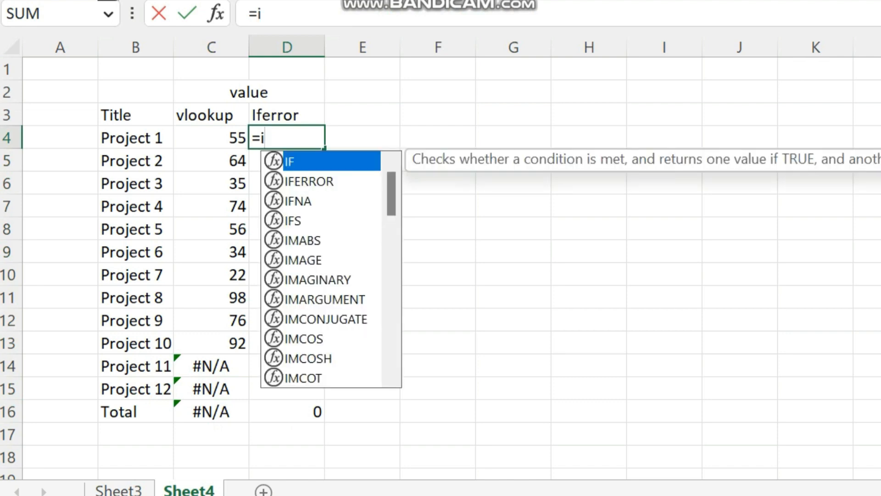
pyautogui.write('fe')
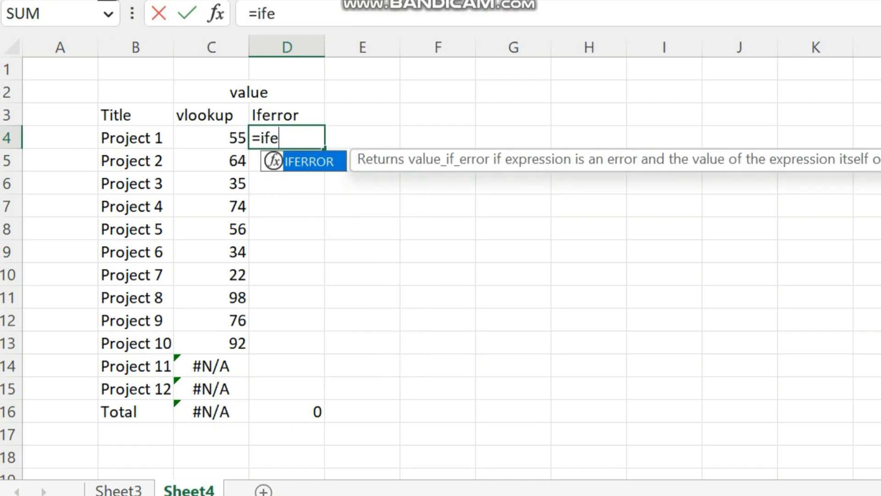
pyautogui.press('Tab')
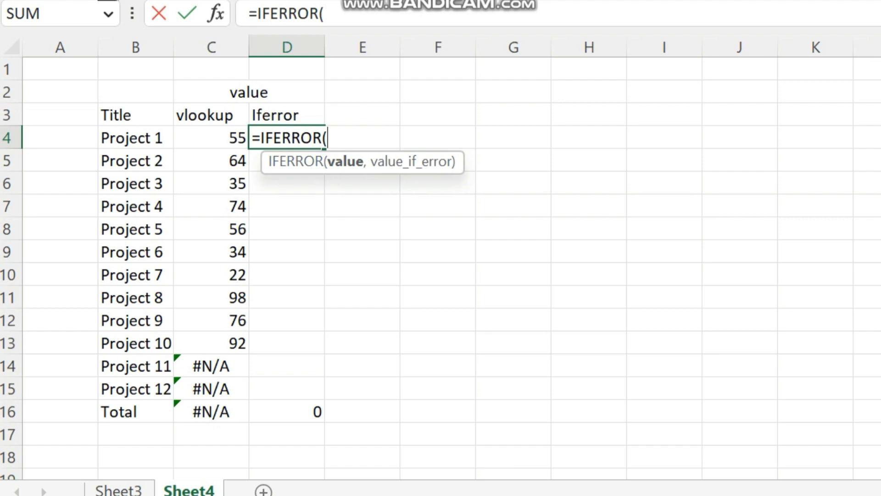
pyautogui.write('vl')
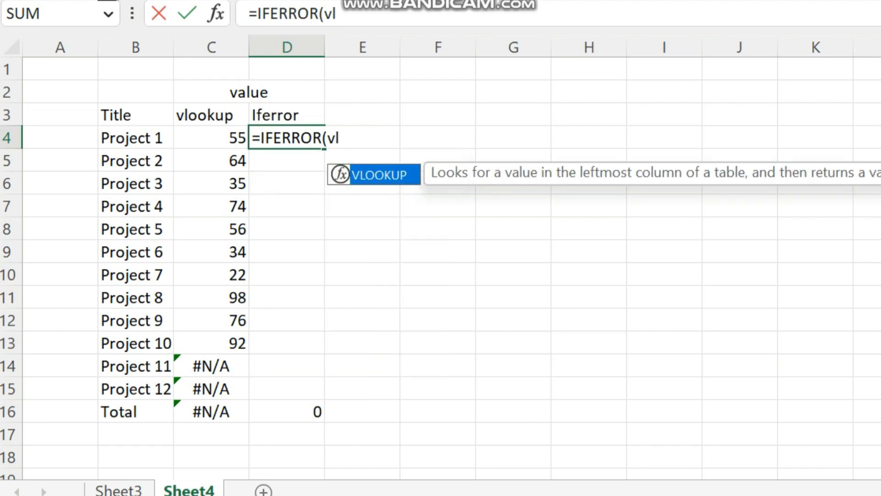
pyautogui.press('Tab')
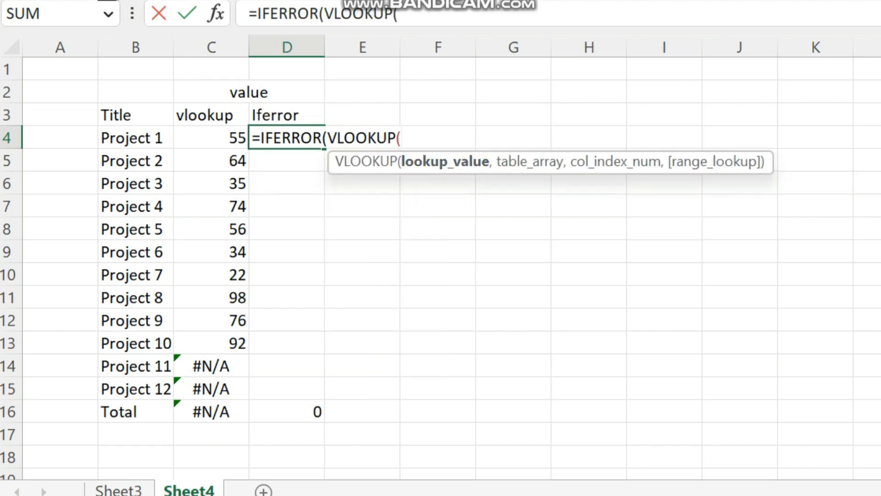
pyautogui.click(136, 138)
pyautogui.write(',')
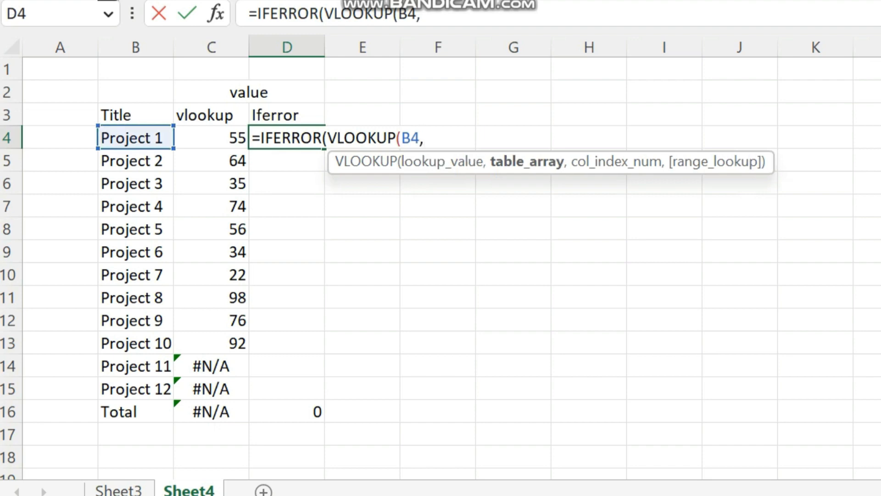
# Give the nested VLOOKUP the table array Sheet3!B3:C13, column index 2 and FALSE for an exact match, and close it
pyautogui.click(118, 489)
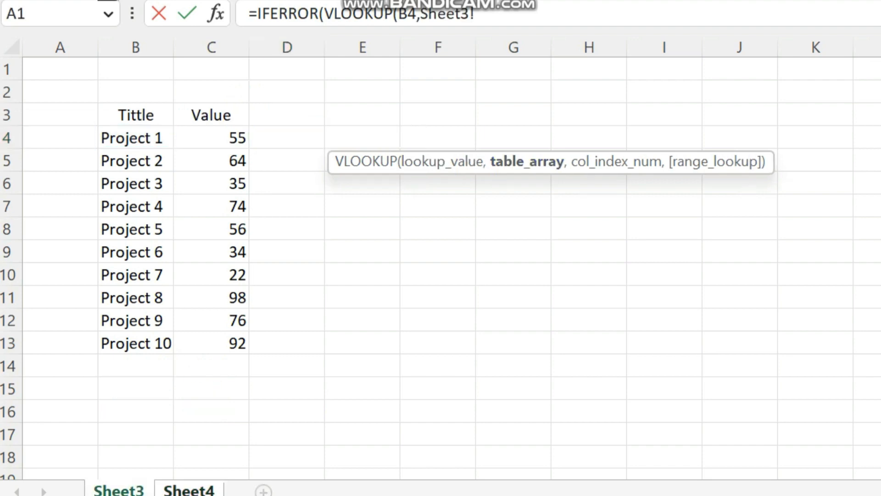
pyautogui.moveTo(135, 115); pyautogui.dragTo(240, 345)
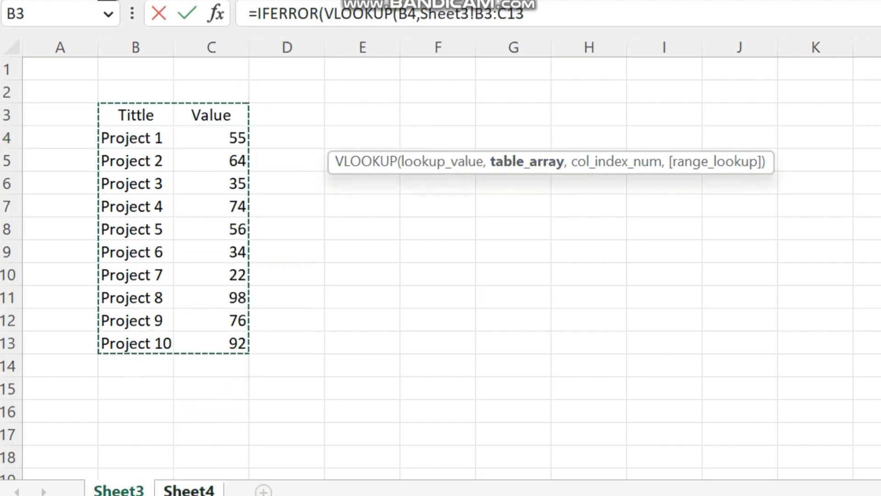
pyautogui.write(',')
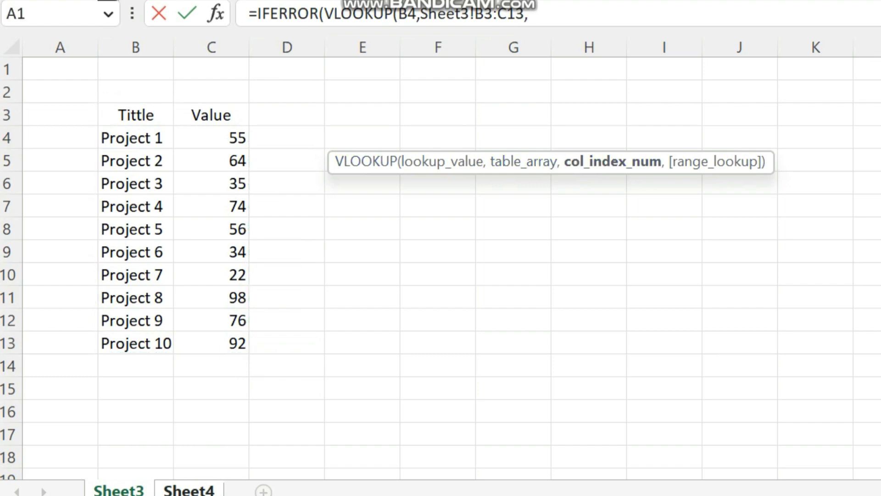
pyautogui.write('2,')
pyautogui.press('Down')
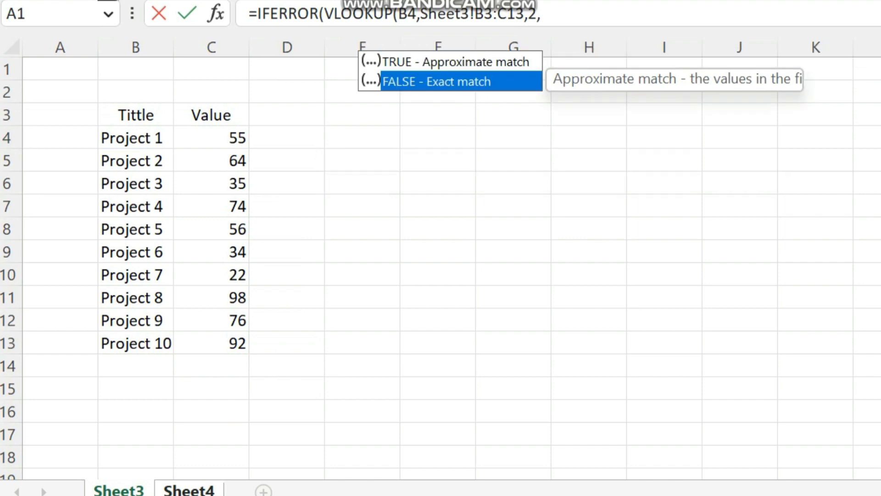
pyautogui.press('Tab')
pyautogui.write(')')
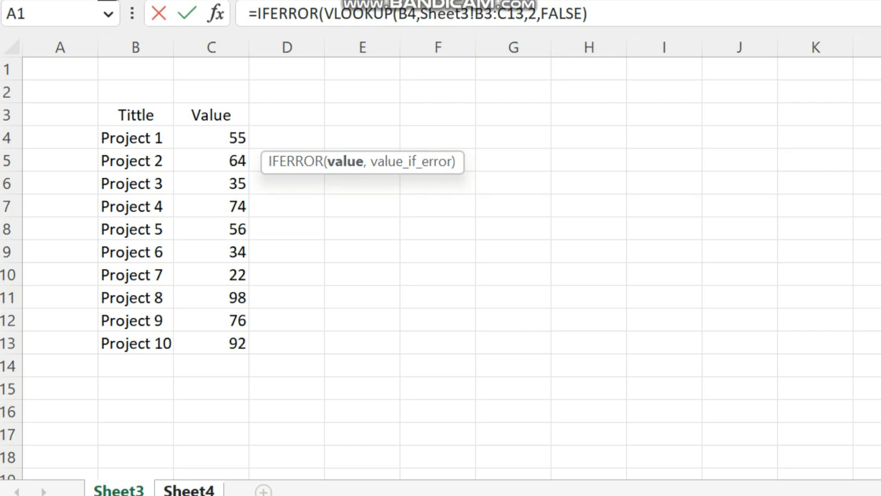
# Set the IFERROR fallback value to empty text ("") and enter the completed formula in D4
pyautogui.write(',')
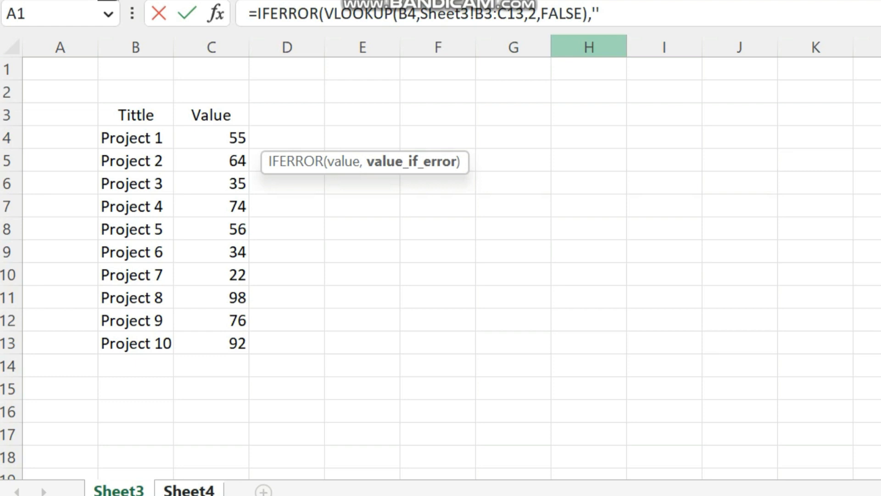
pyautogui.write('""')
pyautogui.press('BackSpace')
pyautogui.write('"")')
pyautogui.press('Return')
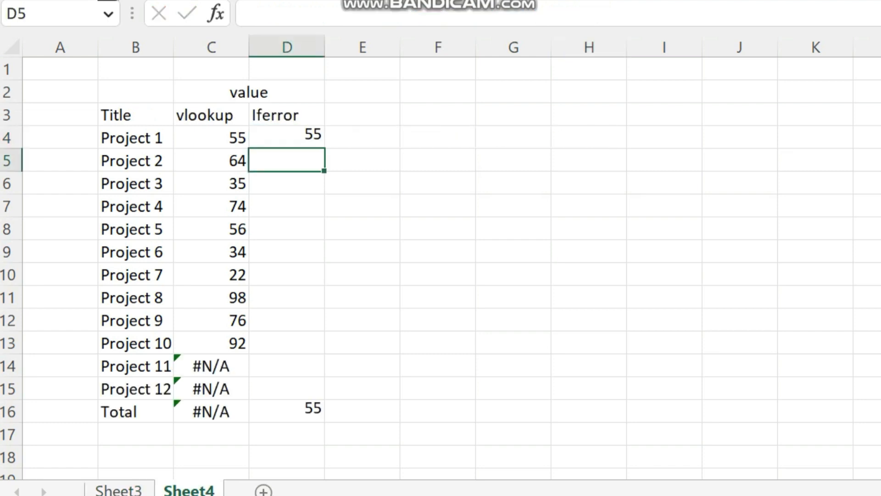
# Fill the IFERROR formula from D4 down through D15
pyautogui.click(287, 138)
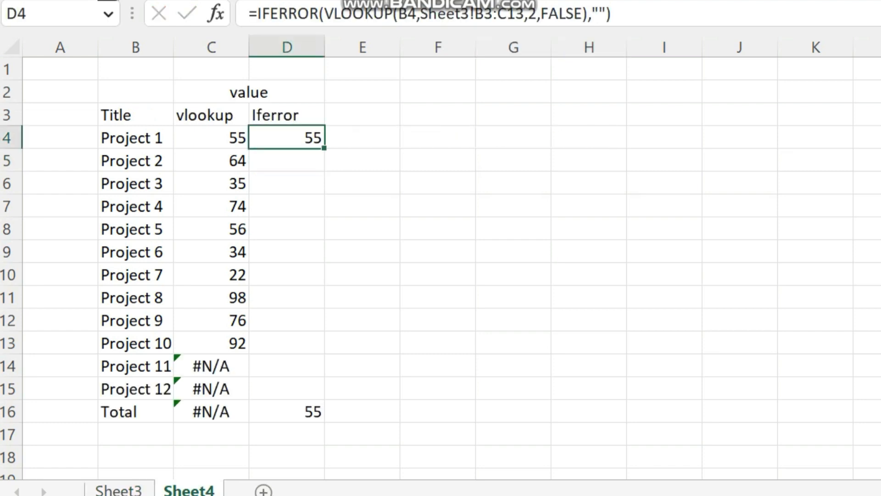
pyautogui.moveTo(324, 148); pyautogui.dragTo(321, 396)
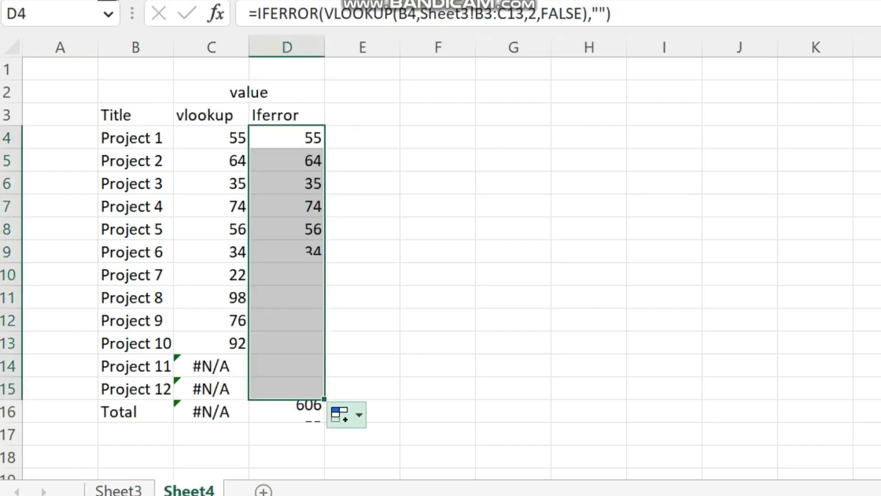
# Compare the Project 11 formulas in C14 and D14, and check the IFERROR formula for Project 12 in D15
pyautogui.click(287, 366)
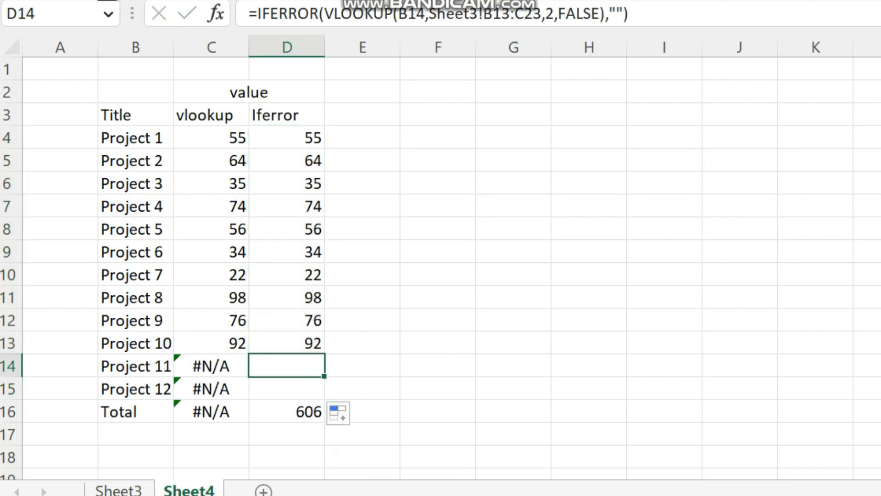
pyautogui.click(211, 365)
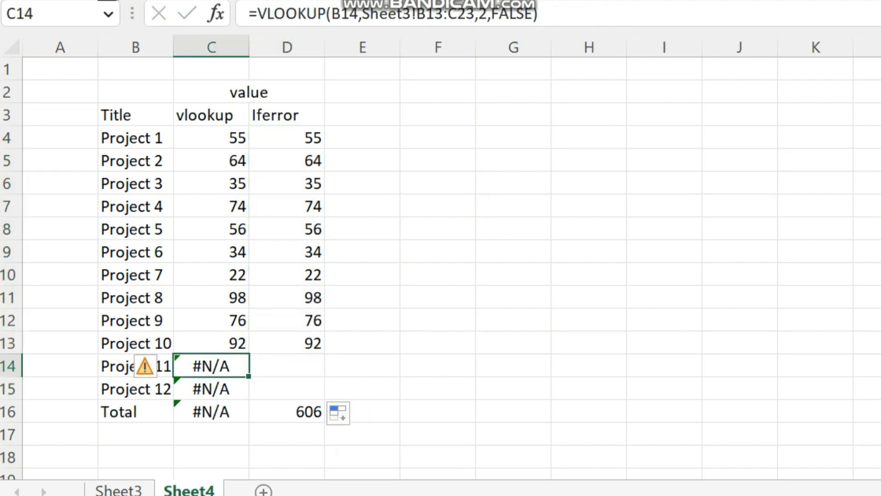
pyautogui.click(287, 365)
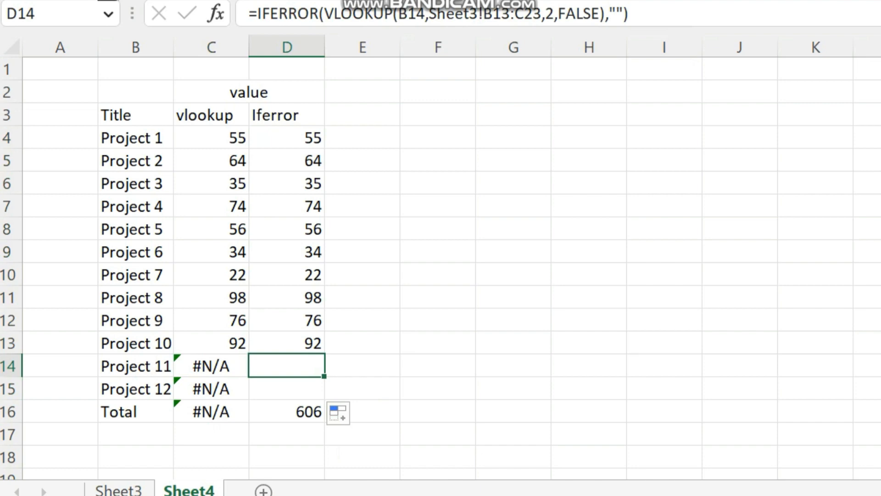
pyautogui.press('Down')
pyautogui.press('Up')
pyautogui.press('Down')
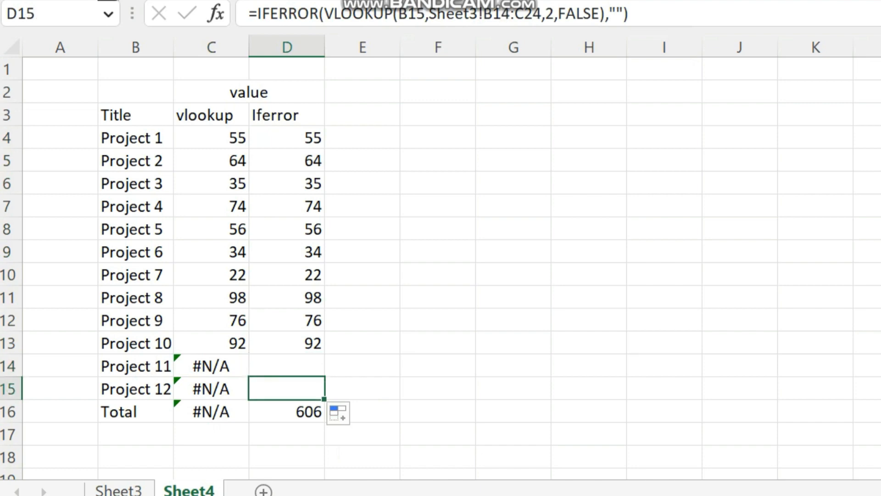
pyautogui.press('Up')
pyautogui.press('Down')
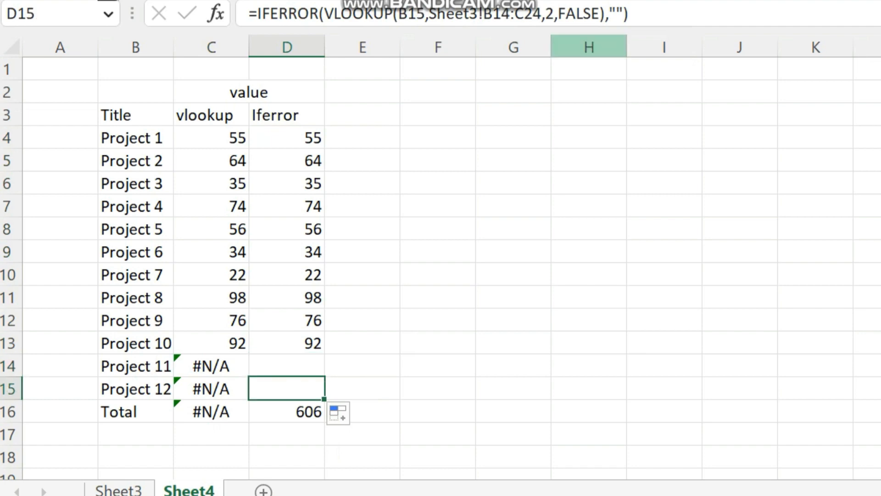
# Change the IFERROR fallback value in D15 to "0" and fill that formula up through D4
pyautogui.click(616, 14)
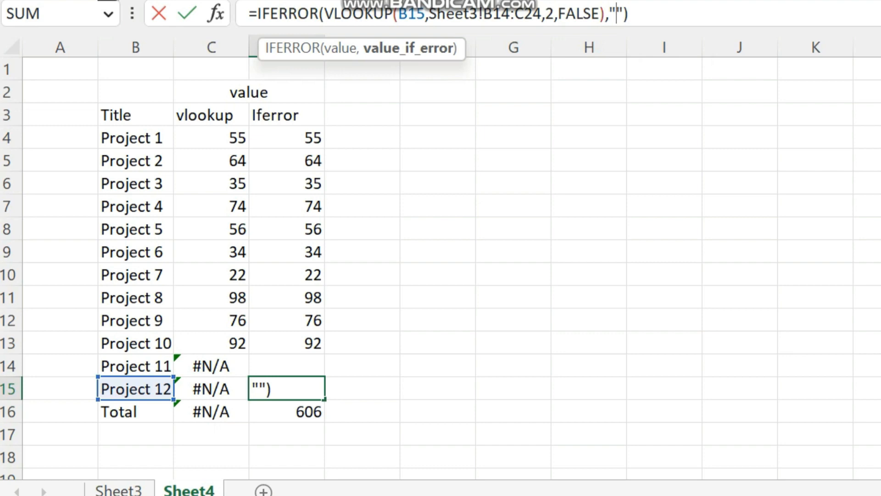
pyautogui.write('0')
pyautogui.press('Return')
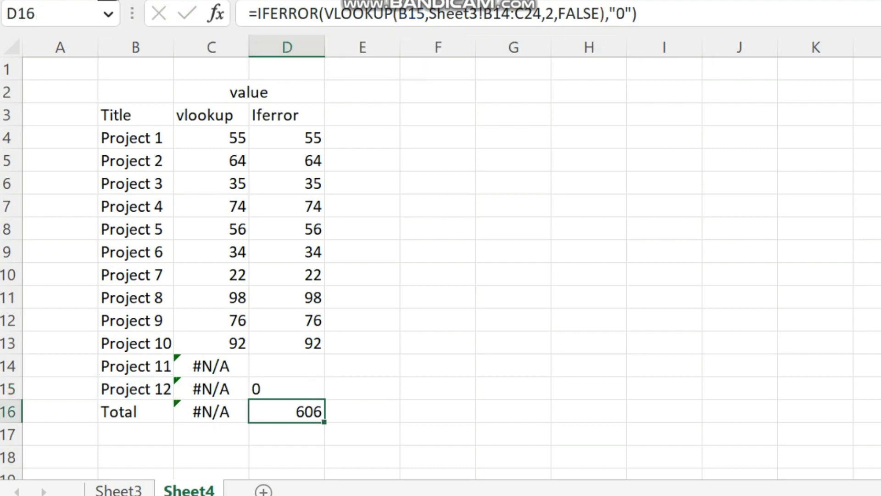
pyautogui.press('Up')
pyautogui.press('Up')
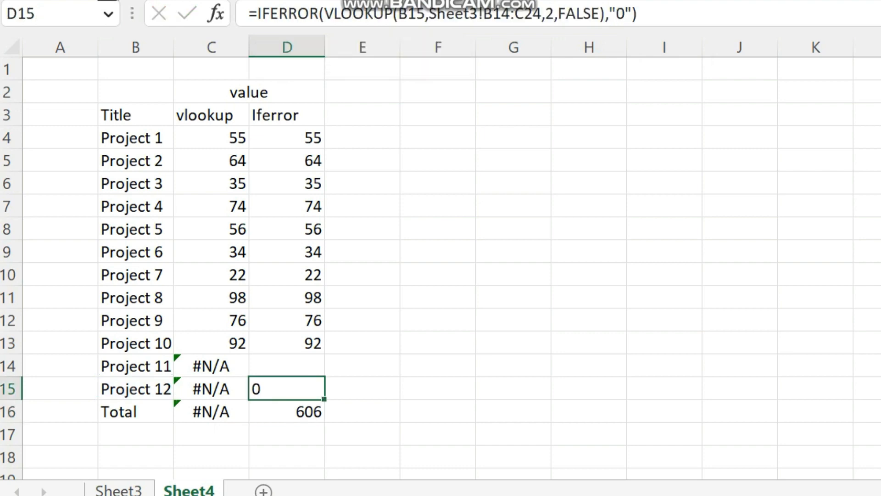
pyautogui.press('Down')
pyautogui.moveTo(324, 399); pyautogui.dragTo(325, 133)
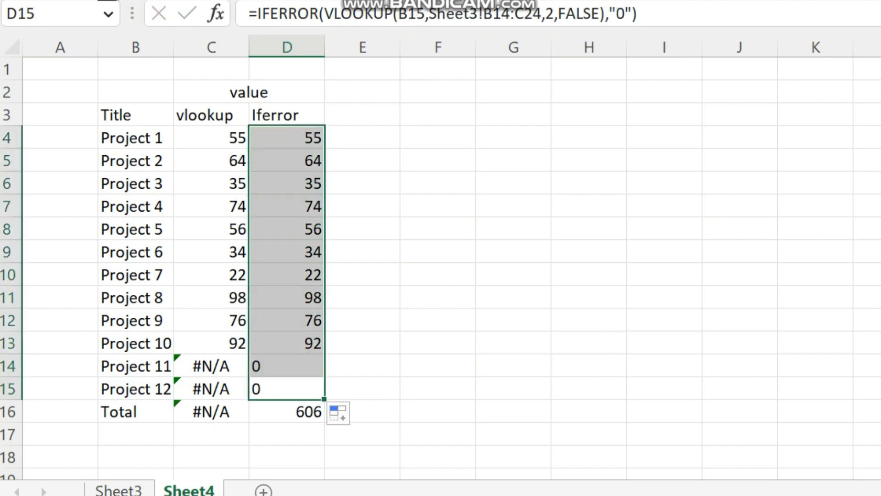
# Check the fallback argument in the Iferror column's formulas for Projects 1, 2, 11 and 12
pyautogui.press('Up')
pyautogui.press('Down')
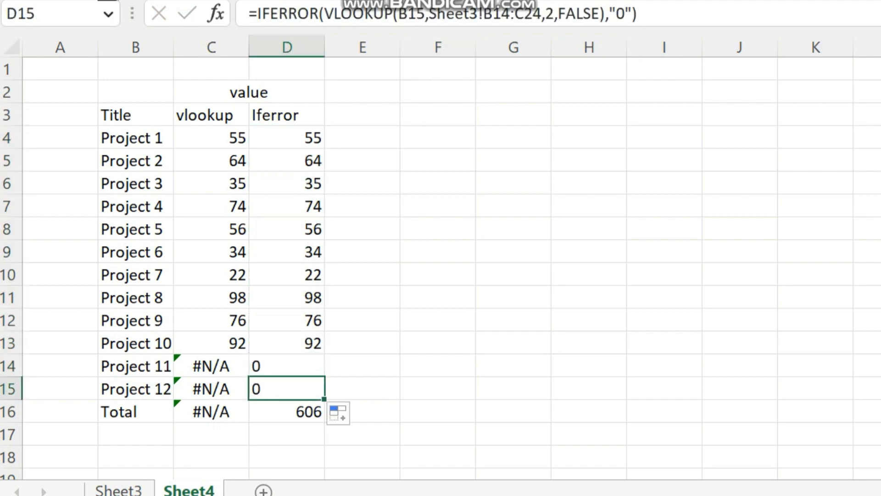
pyautogui.click(287, 138)
pyautogui.click(287, 160)
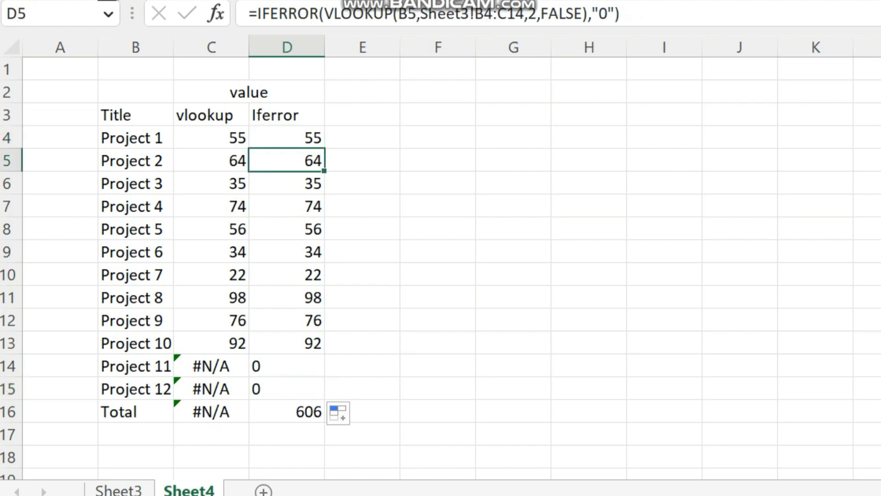
pyautogui.click(286, 365)
pyautogui.click(287, 389)
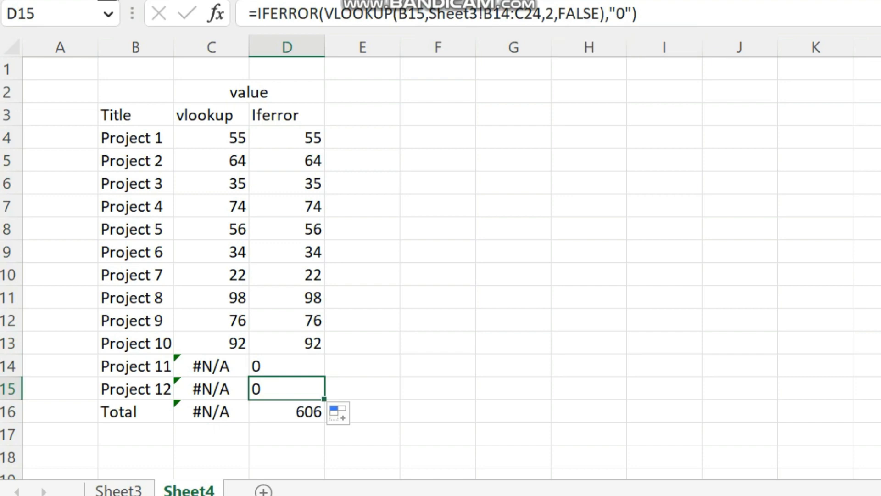
pyautogui.click(287, 366)
pyautogui.click(286, 389)
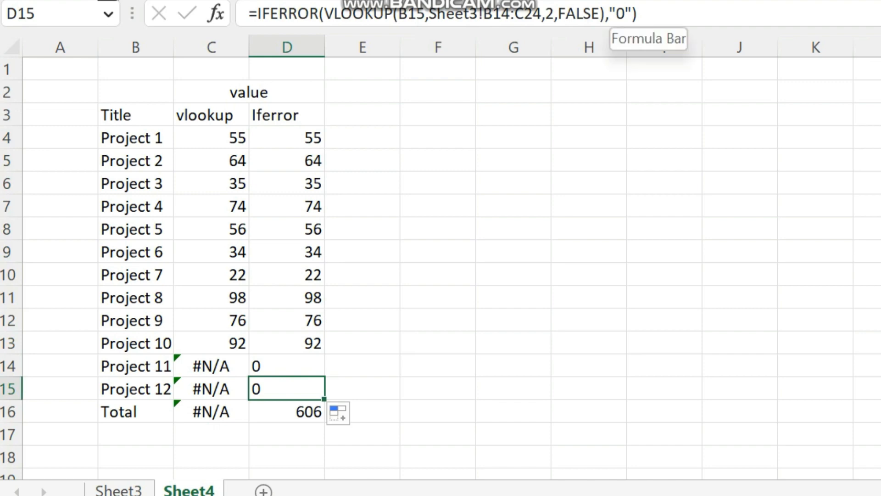
# Set the IFERROR fallback in D15 back to empty text ("") and fill the formula up into D14
pyautogui.click(626, 14)
pyautogui.press('BackSpace')
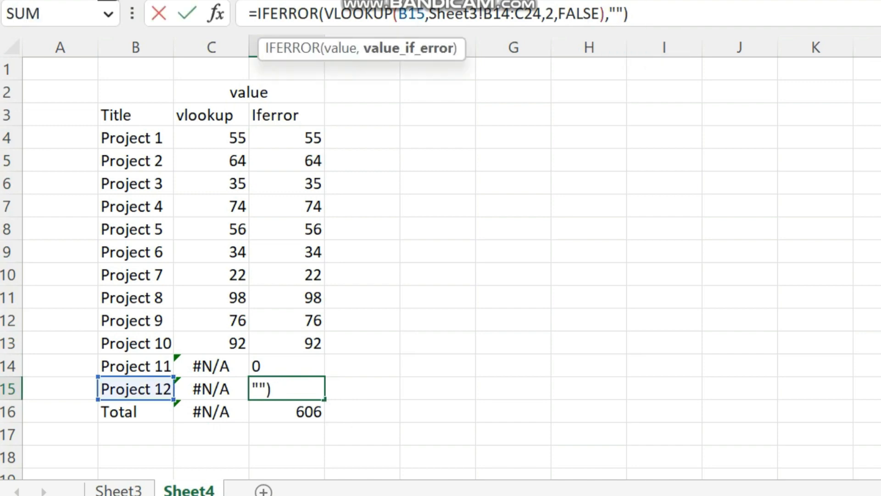
pyautogui.press('Return')
pyautogui.press('Up')
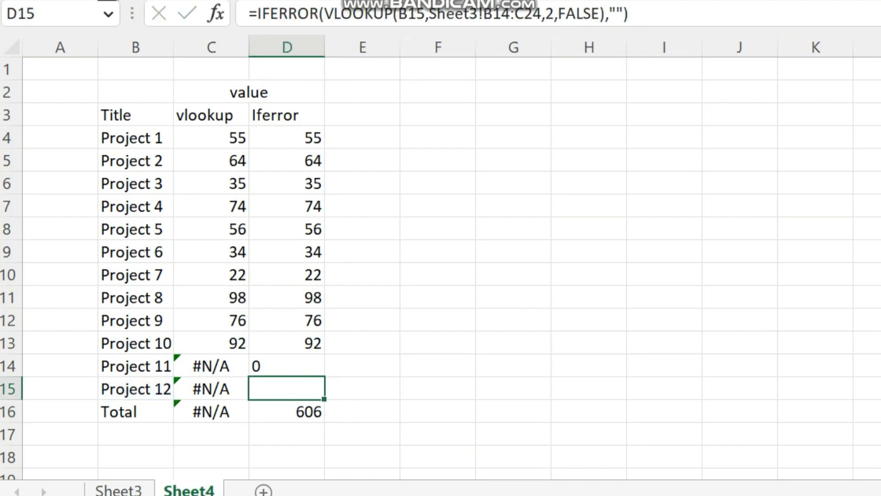
pyautogui.moveTo(324, 399); pyautogui.dragTo(317, 368)
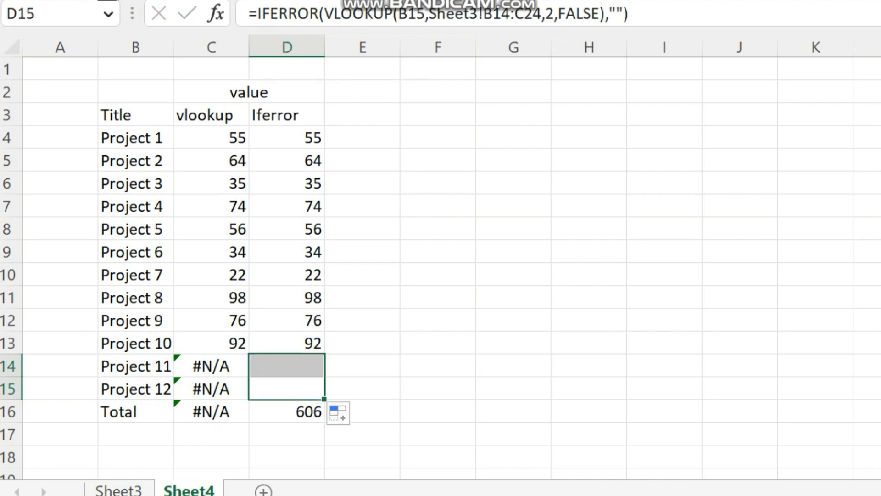
pyautogui.click(363, 367)
# Compare the Total row's SUM formulas in the Iferror and vlookup columns, D16 and C16
pyautogui.click(294, 412)
pyautogui.click(136, 412)
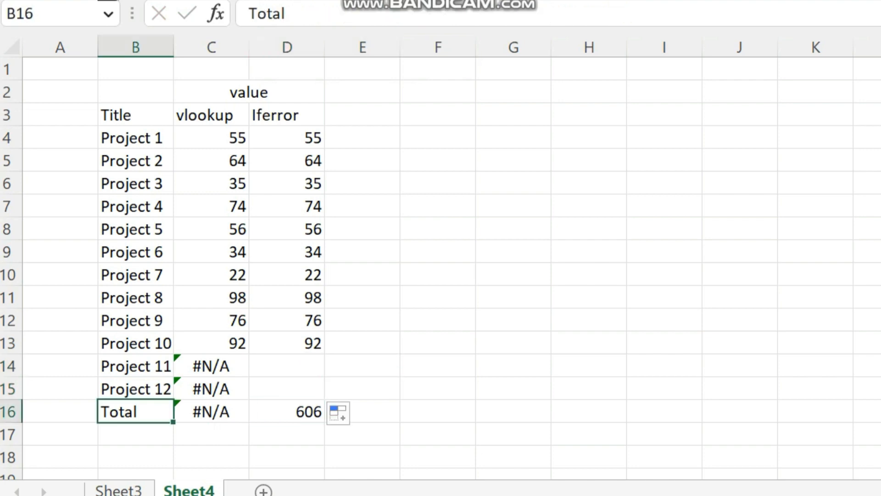
pyautogui.click(287, 412)
pyautogui.click(287, 434)
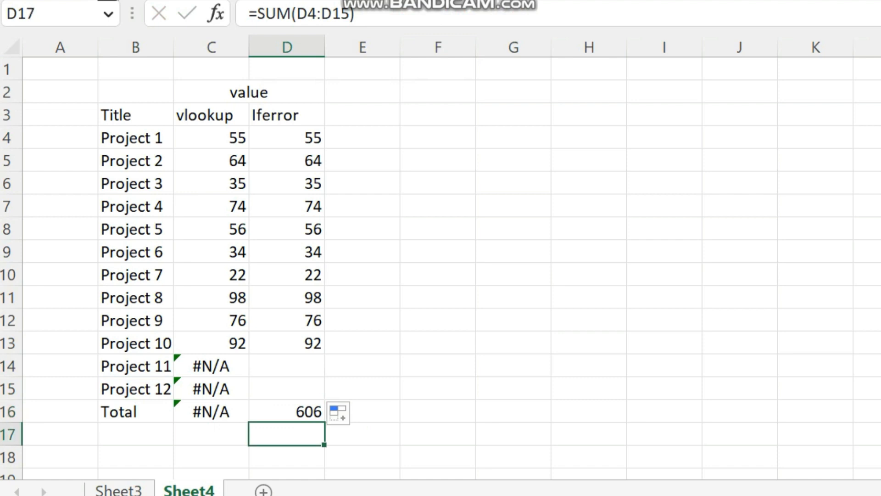
pyautogui.click(212, 412)
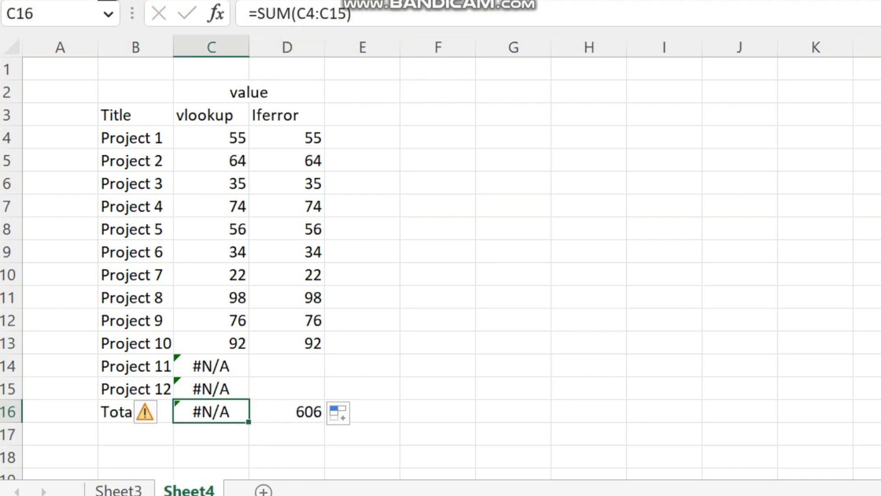